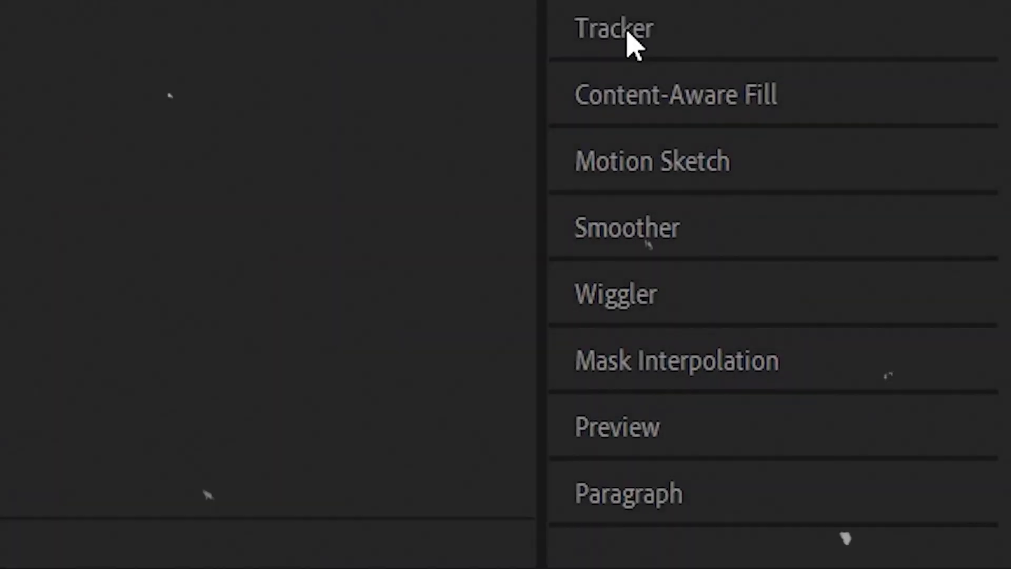
# - Bring up the Tracker panel to begin stabilizing the car footage
pyautogui.click(625, 34)
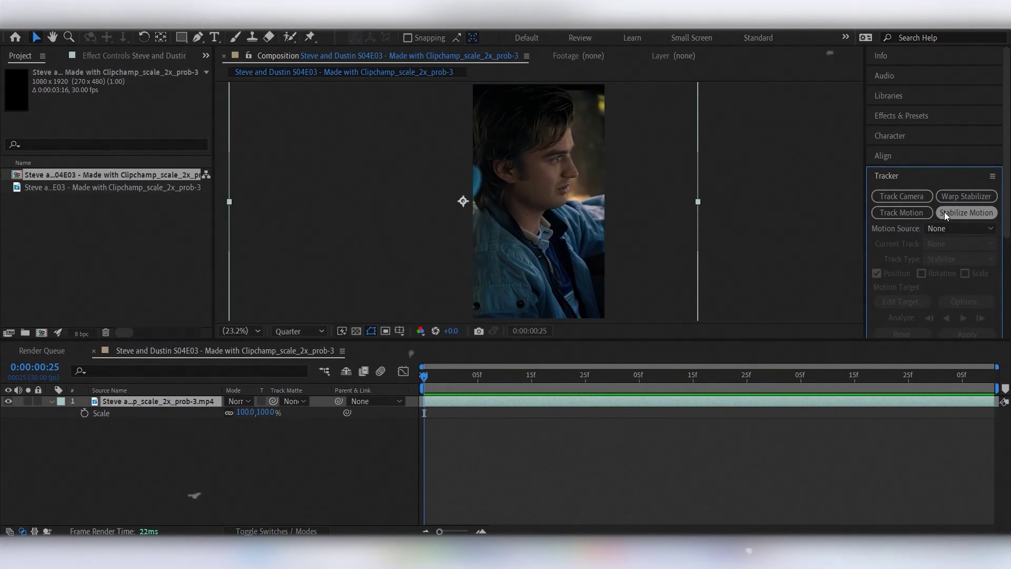
# - Track the actor's nose forward and apply the stabilization in X and Y
pyautogui.click(945, 213)
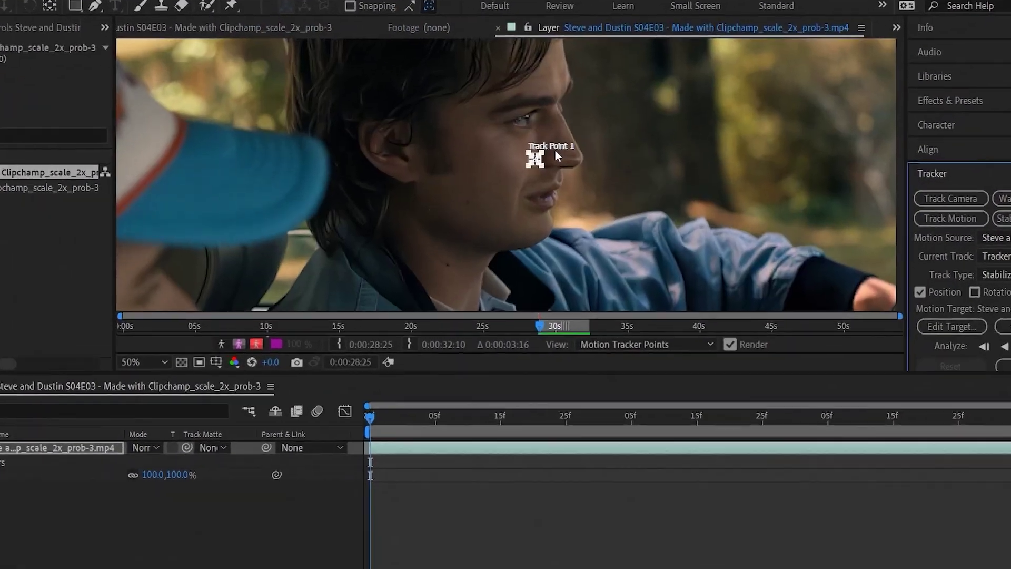
pyautogui.scroll(2, 556, 150)
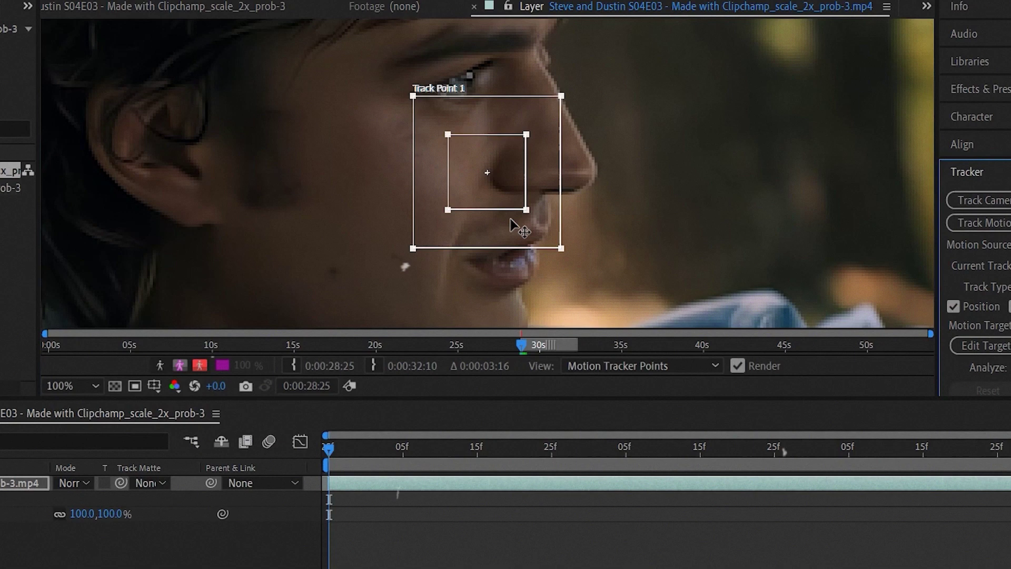
pyautogui.moveTo(562, 227); pyautogui.dragTo(570, 224)
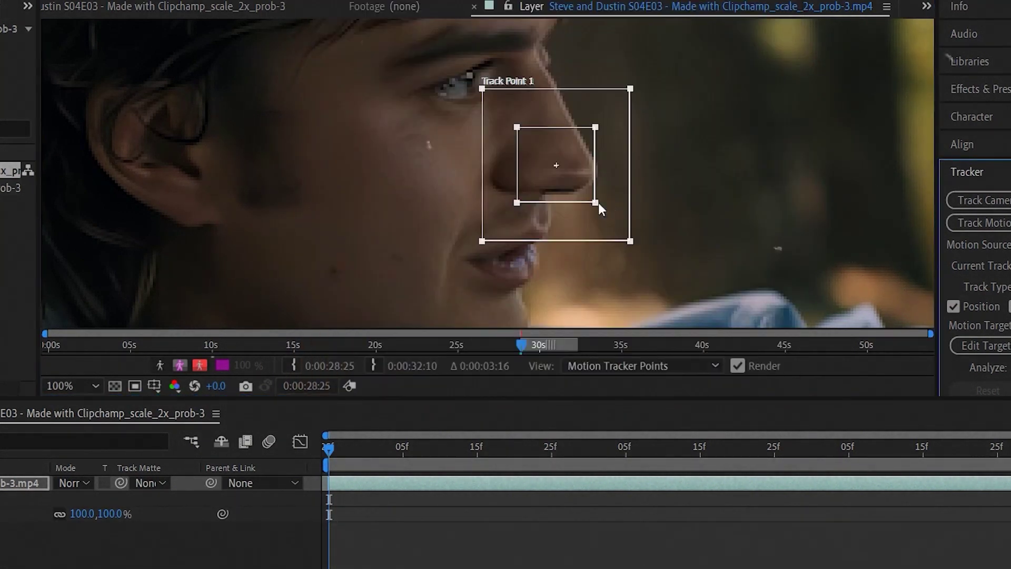
pyautogui.scroll(-4, 637, 247)
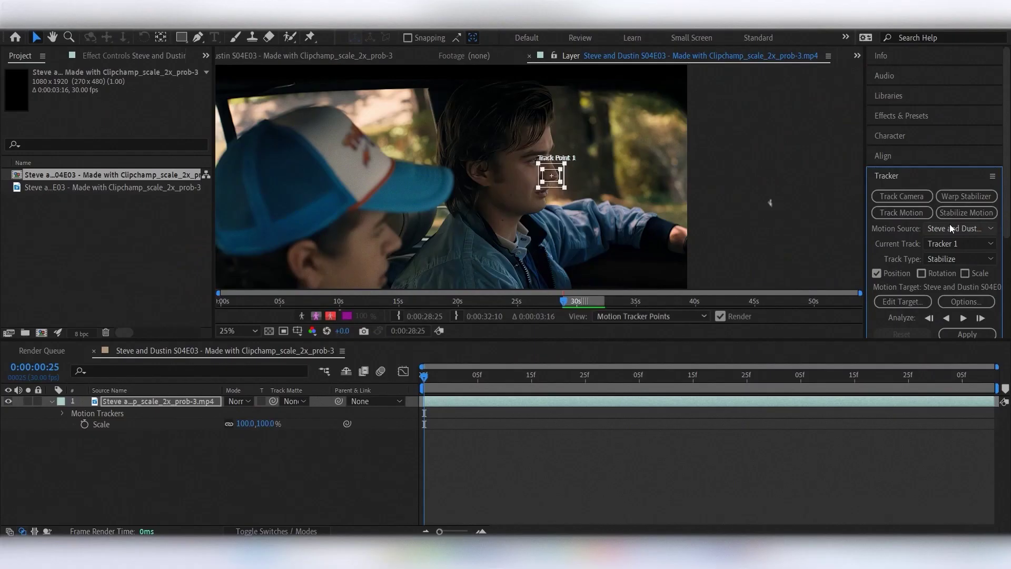
pyautogui.click(967, 318)
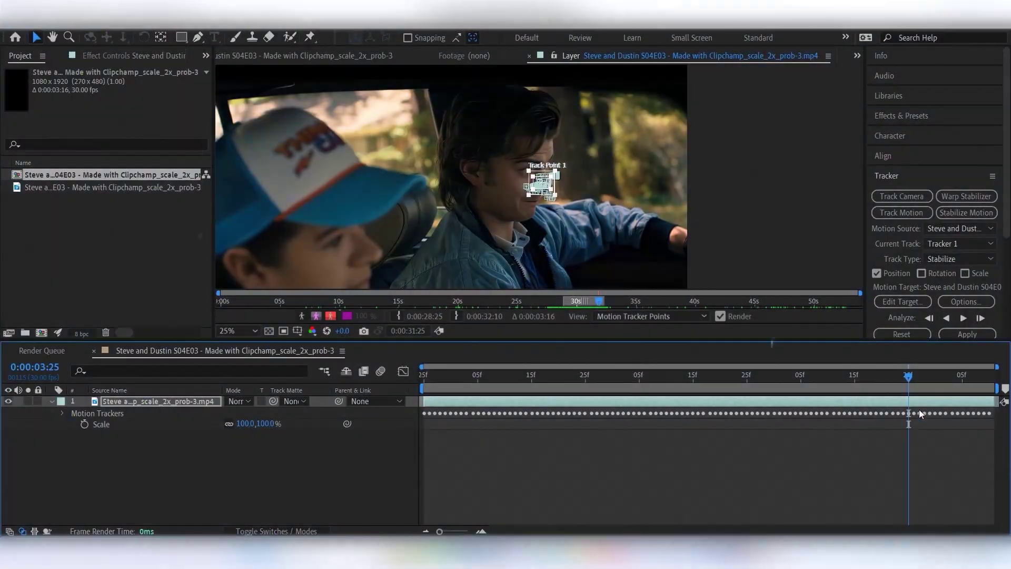
pyautogui.click(967, 334)
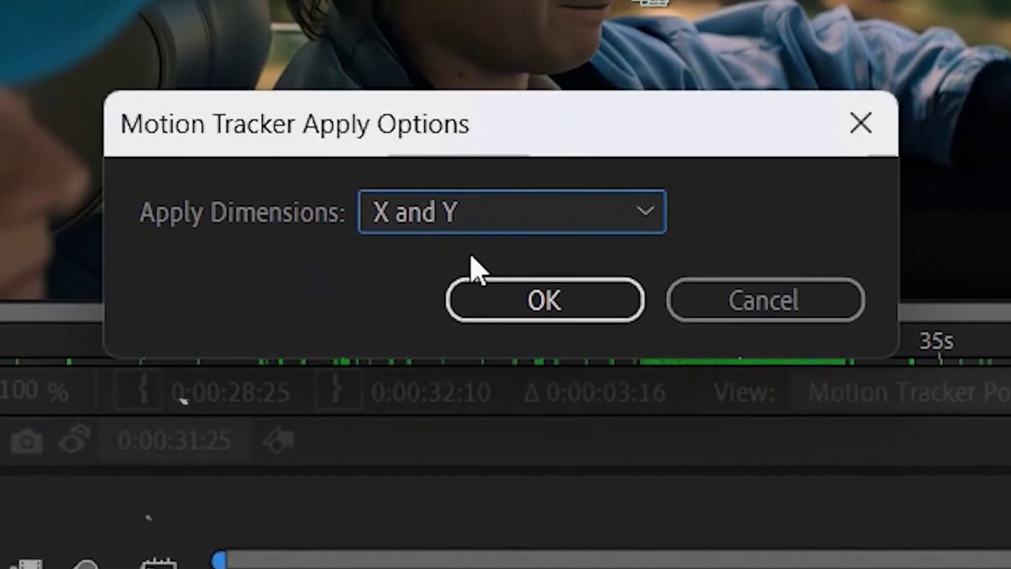
pyautogui.click(524, 297)
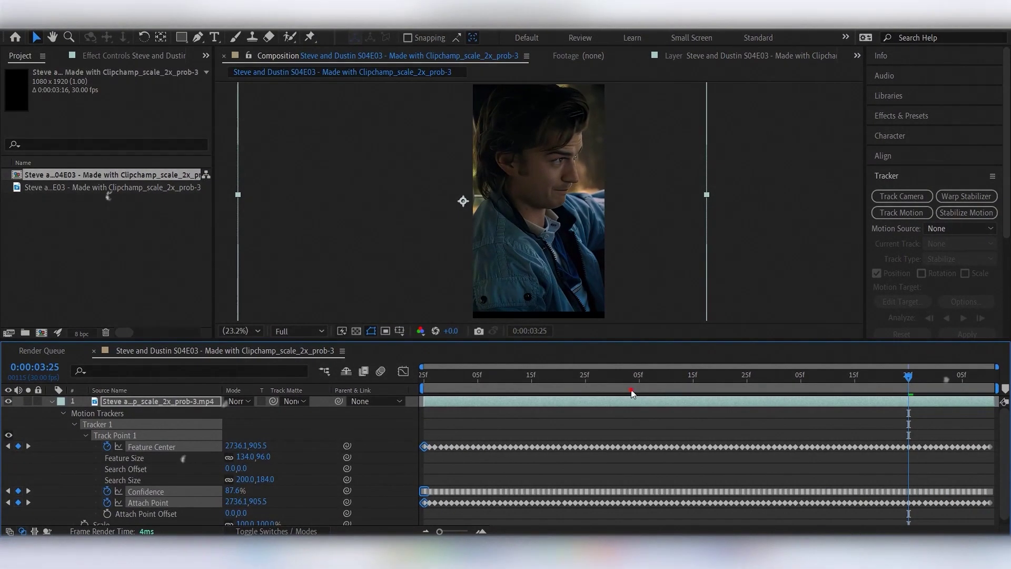
pyautogui.click(623, 391)
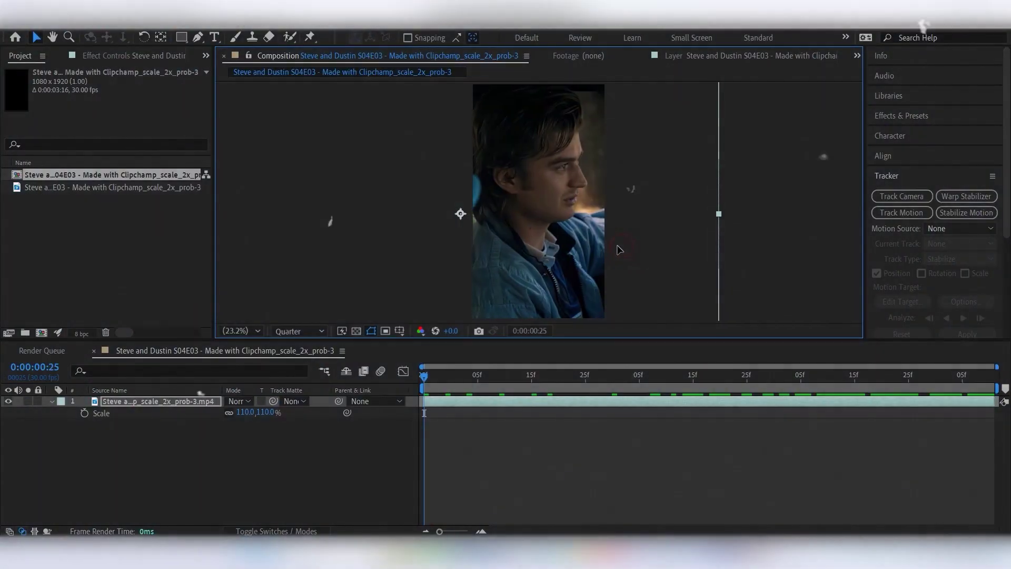
# - Preview the stabilized clip, then select the footage layer
pyautogui.press('space')
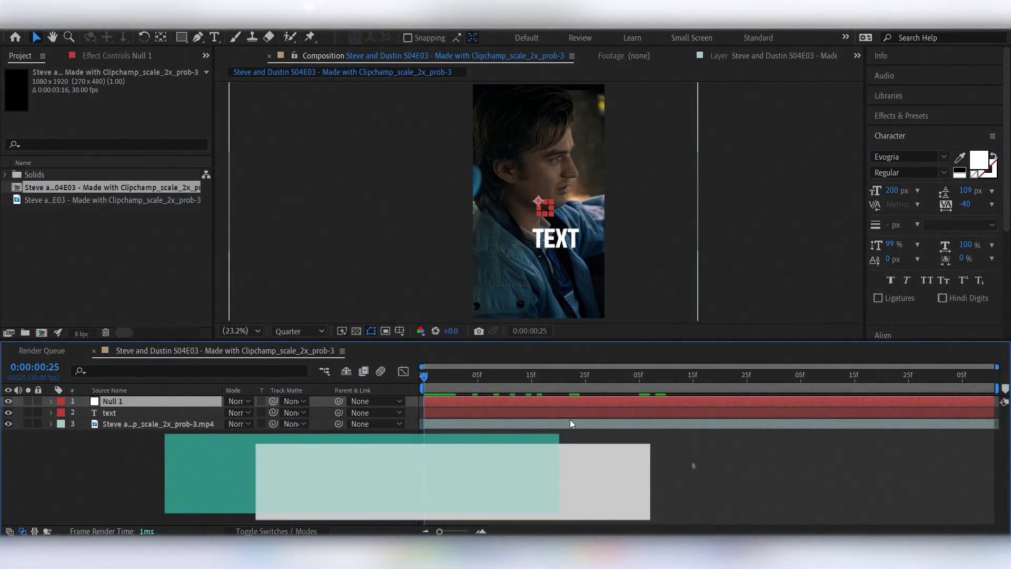
pyautogui.click(445, 424)
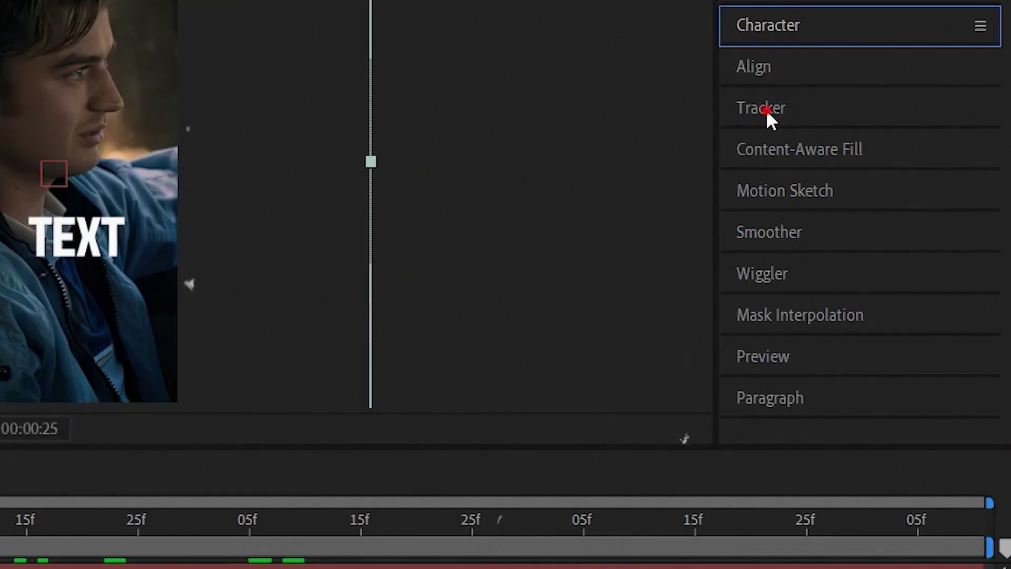
# - Start a motion track on the footage with Null 1 as the motion target
pyautogui.click(889, 178)
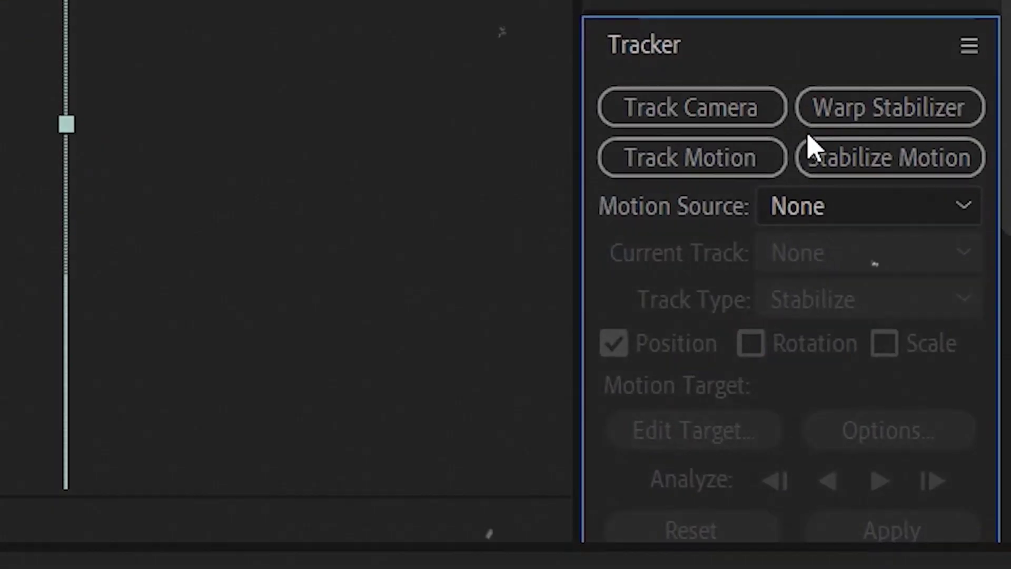
pyautogui.click(680, 150)
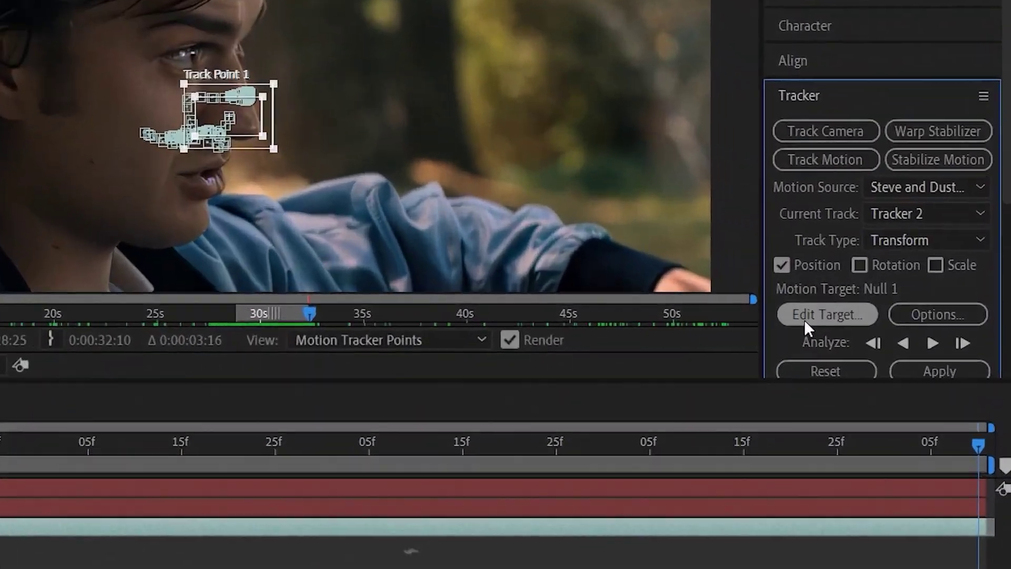
pyautogui.click(805, 320)
pyautogui.click(674, 228)
pyautogui.click(515, 256)
pyautogui.click(528, 311)
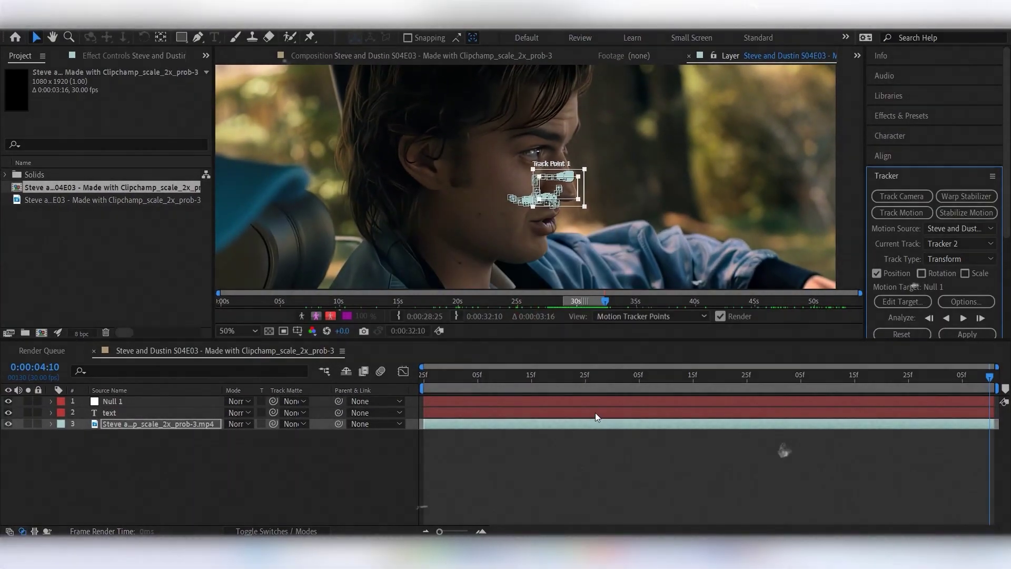
# - Apply the face track to Null 1 in X and Y
pyautogui.click(595, 413)
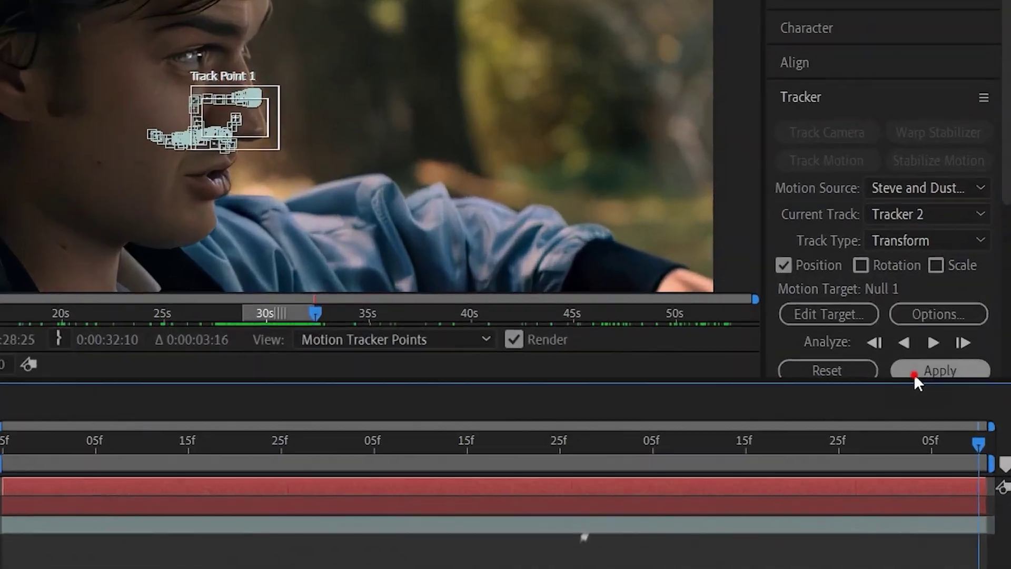
pyautogui.click(914, 373)
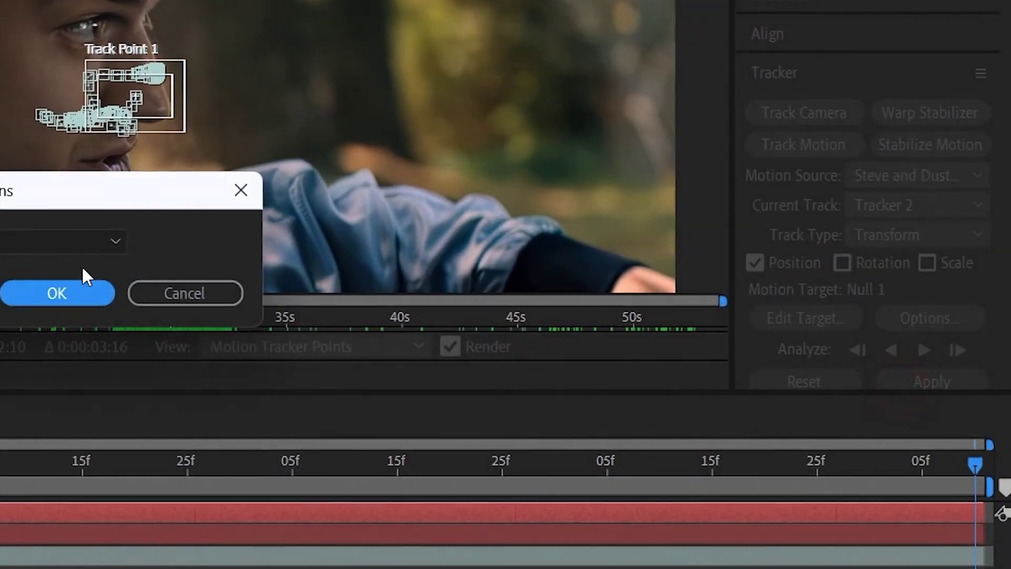
pyautogui.click(534, 258)
pyautogui.click(510, 278)
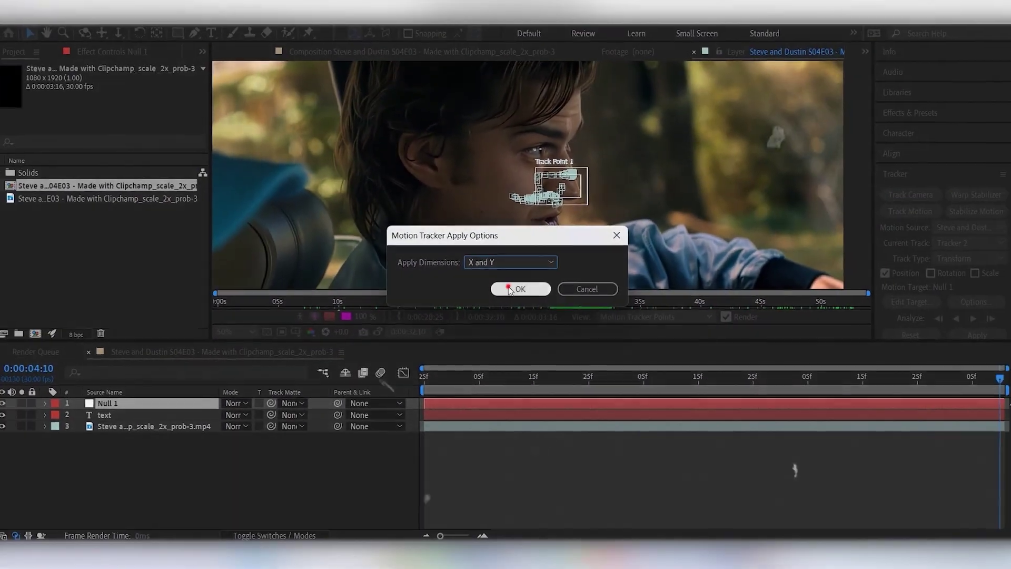
pyautogui.click(544, 289)
# - Set the TEXT layer's Parent & Link to Null 1
pyautogui.moveTo(326, 441); pyautogui.dragTo(192, 434)
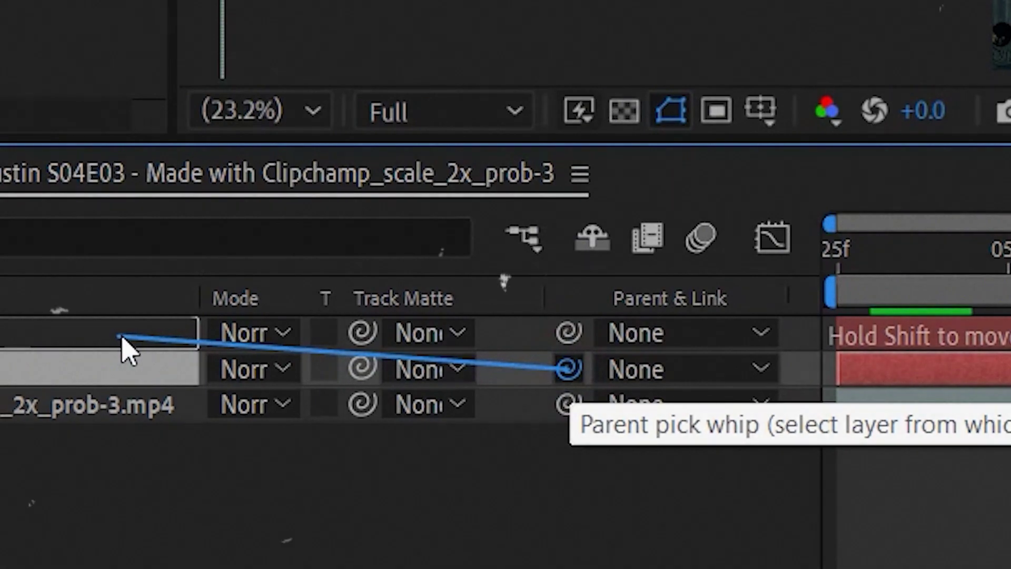
pyautogui.click(612, 369)
pyautogui.click(715, 472)
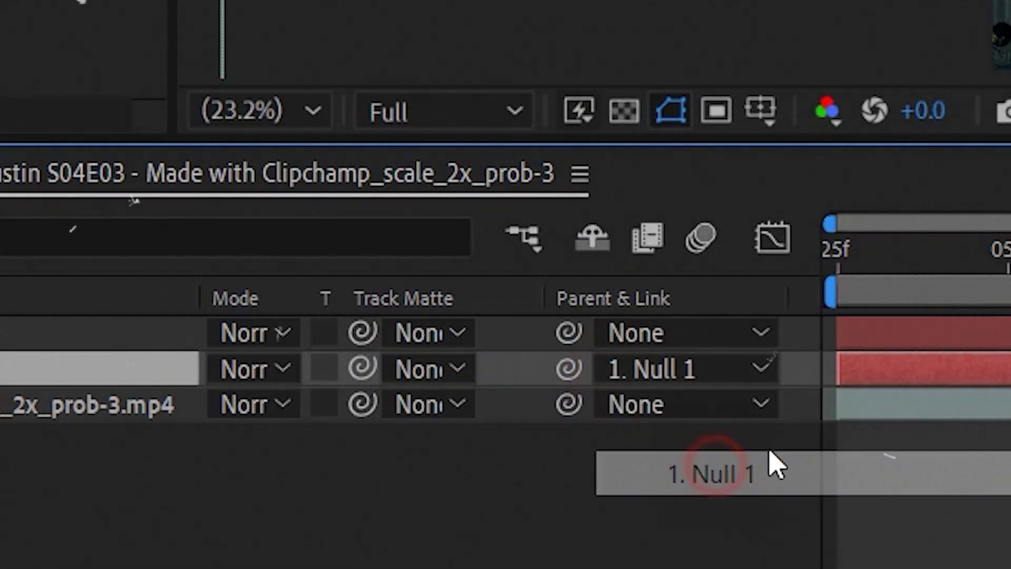